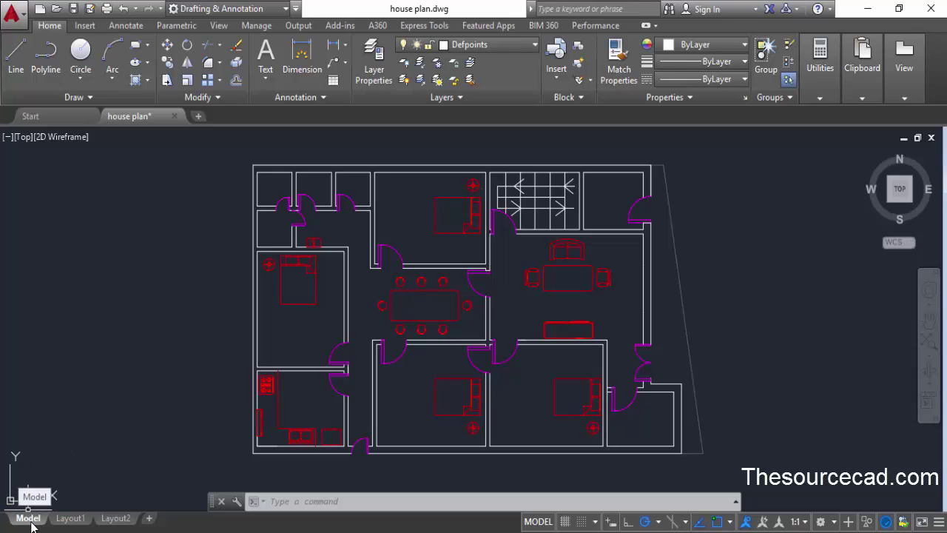
- Compare the Layout1 and Layout2 sheets, then go back to the house plan's Model tab
left_click(84, 521)
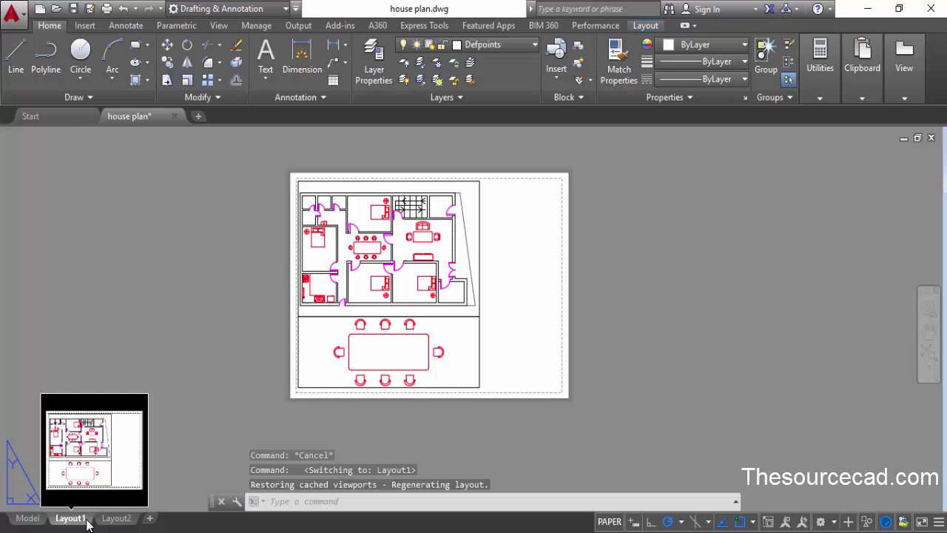
left_click(118, 520)
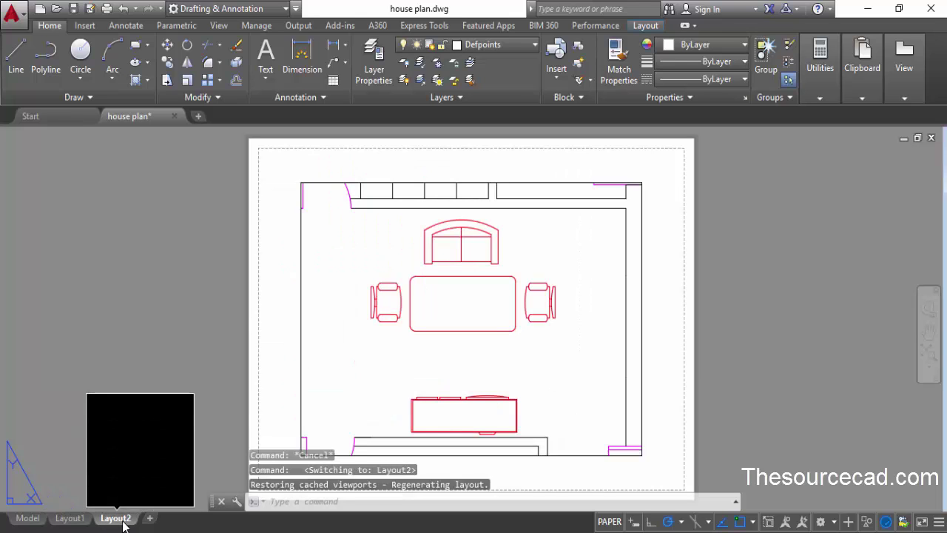
left_click(83, 521)
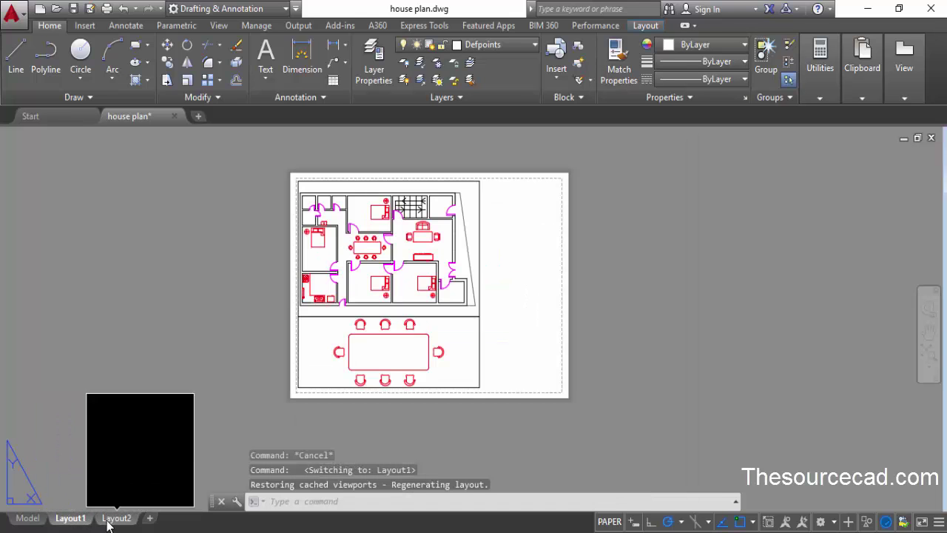
left_click(110, 520)
left_click(37, 520)
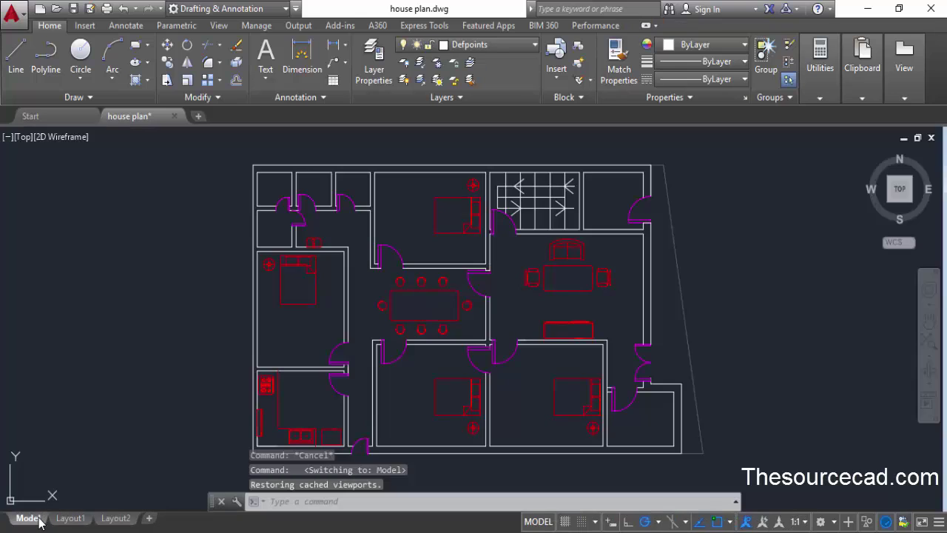
- Start plotting the drawing and continue with a single sheet instead of a batch plot
left_click(107, 13)
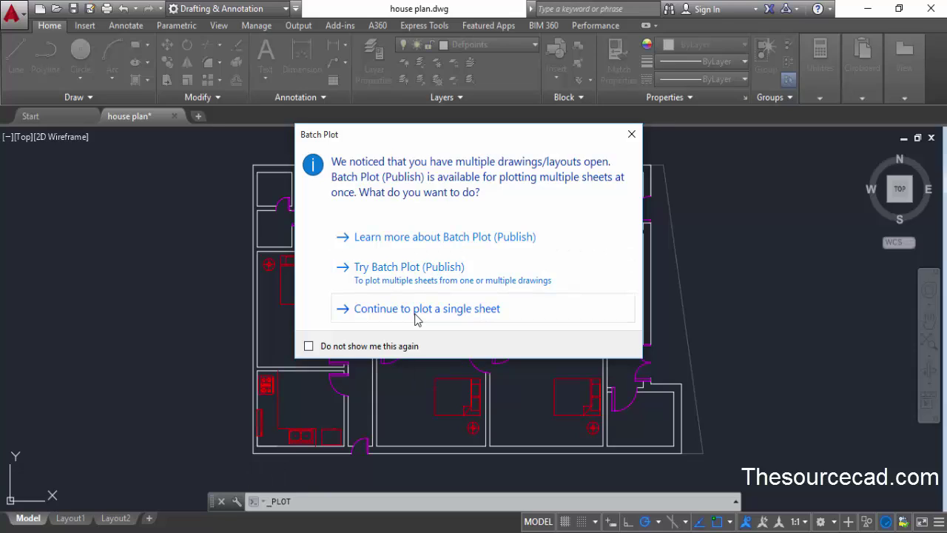
left_click(417, 321)
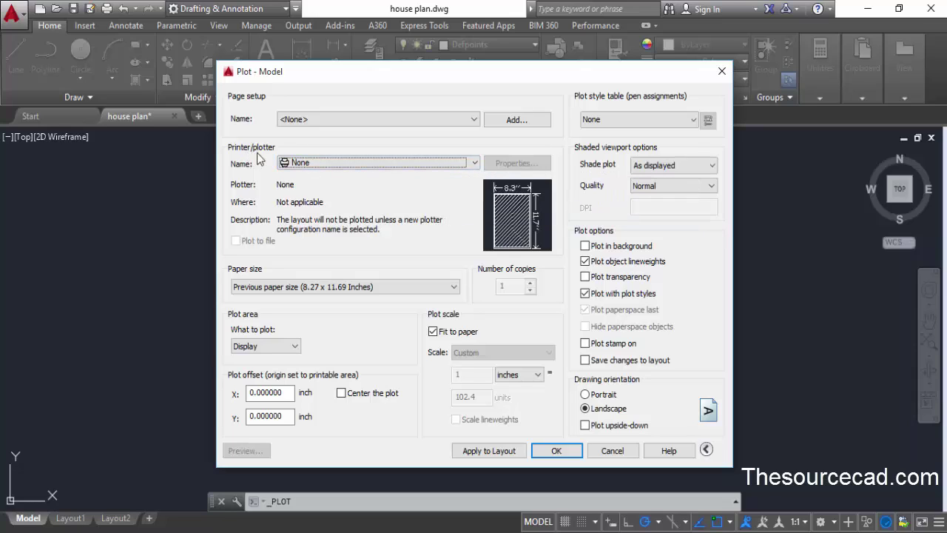
- Choose DWG To PDF.pc3 as the plotter, with ISO expand A4 paper and fit to paper
left_click(475, 163)
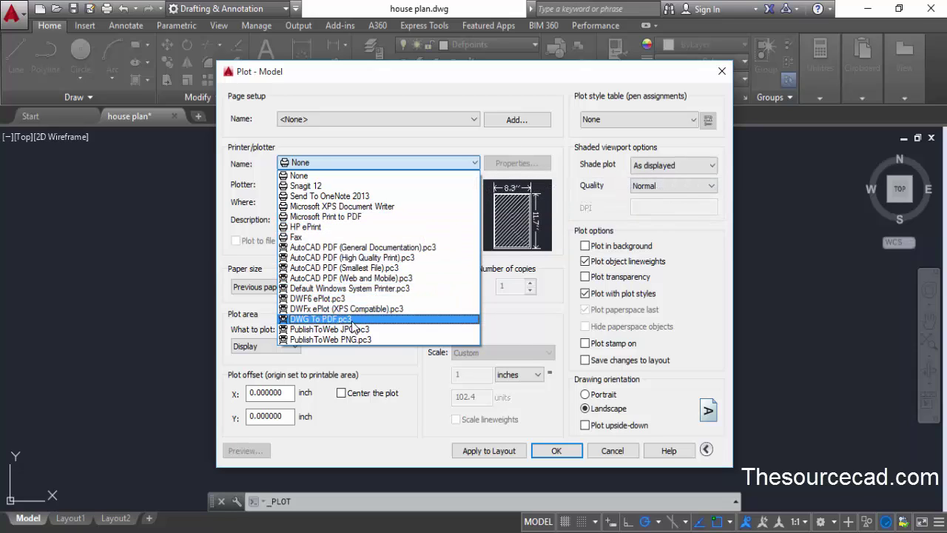
left_click(352, 323)
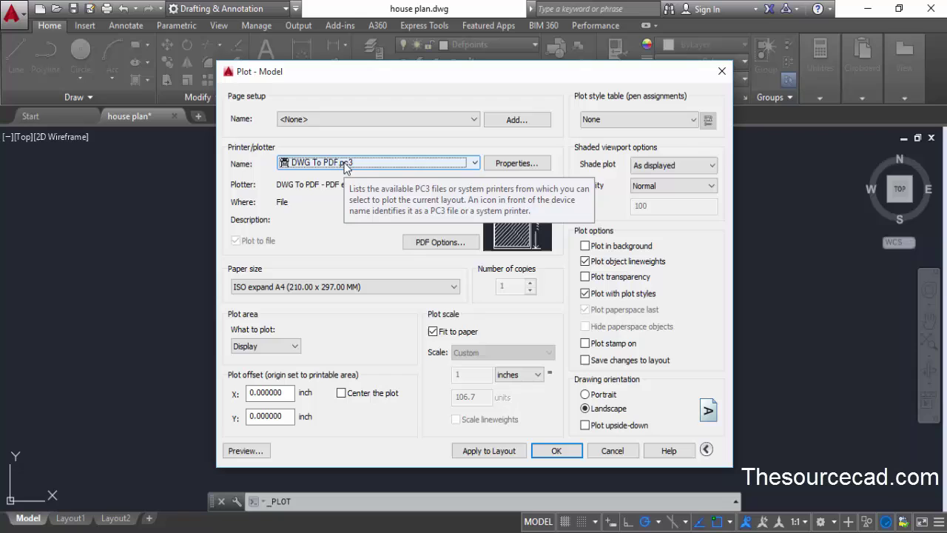
left_click(346, 165)
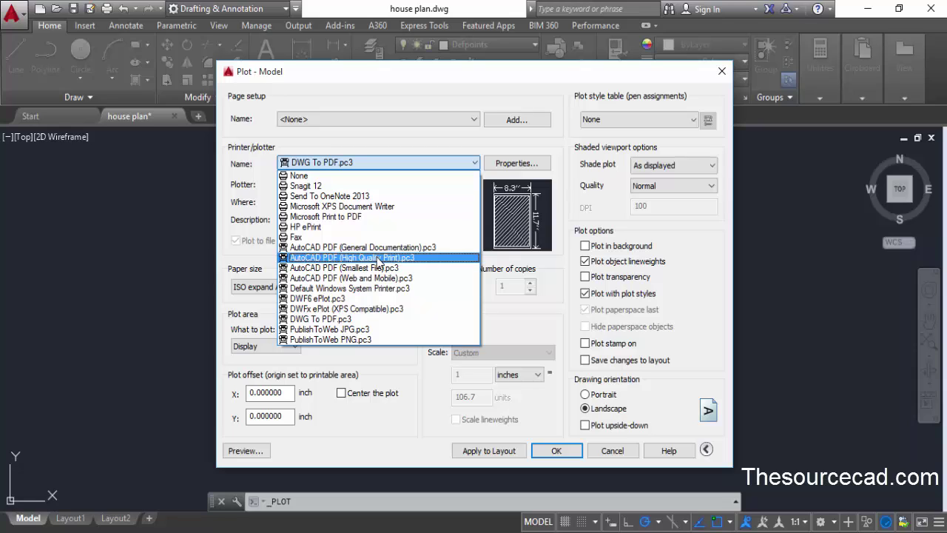
left_click(354, 320)
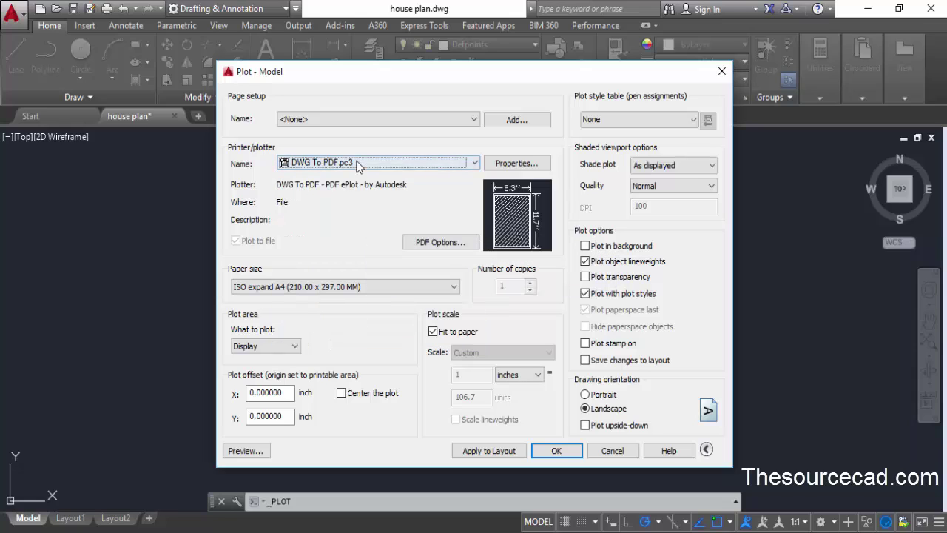
left_click(442, 243)
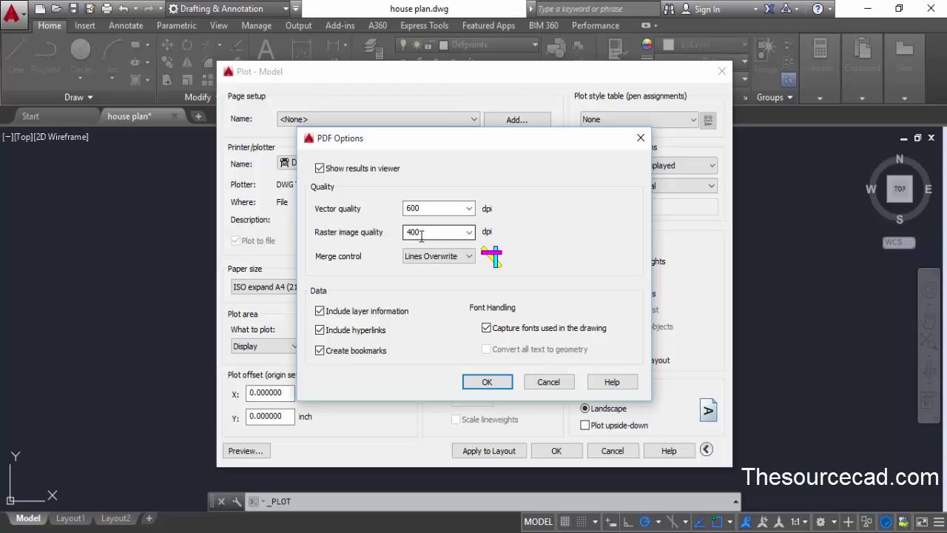
double_click(434, 207)
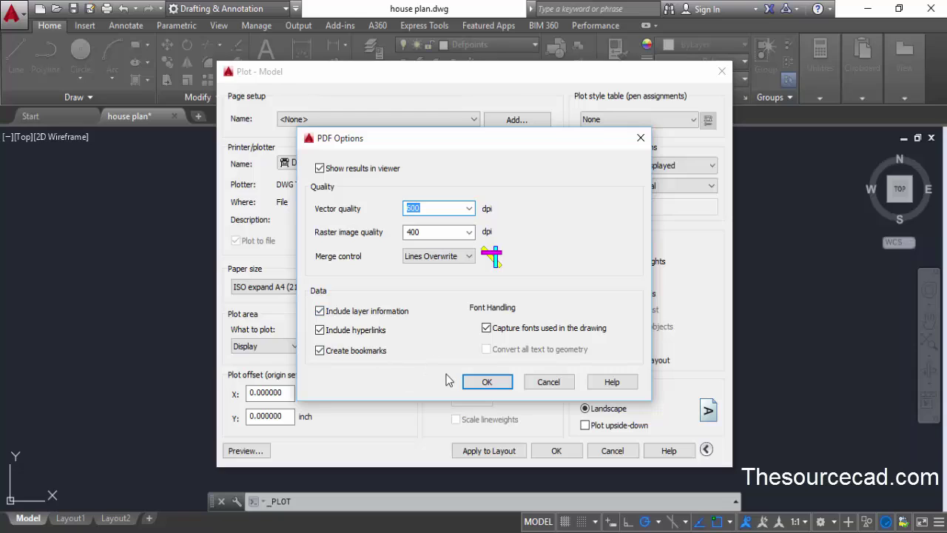
left_click(487, 382)
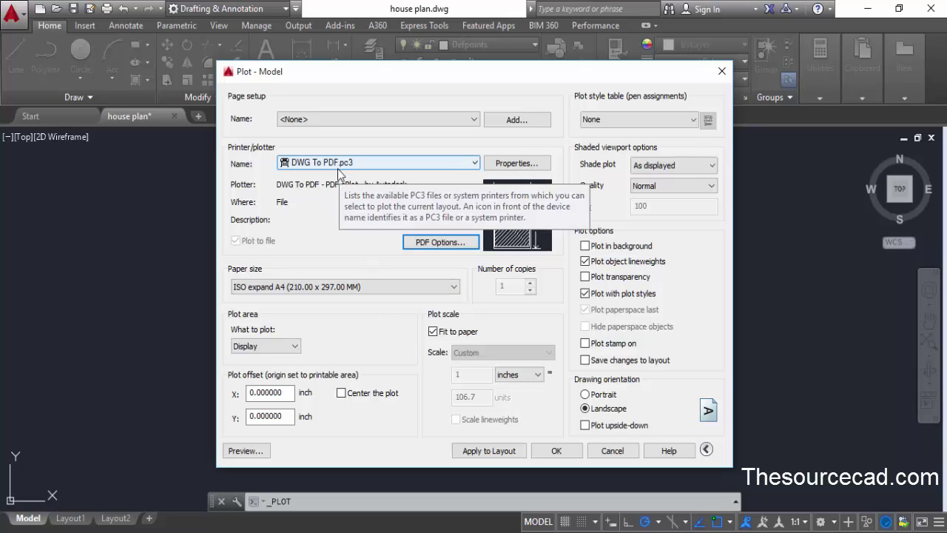
- Center the plot on the paper and preview the page
left_click(342, 393)
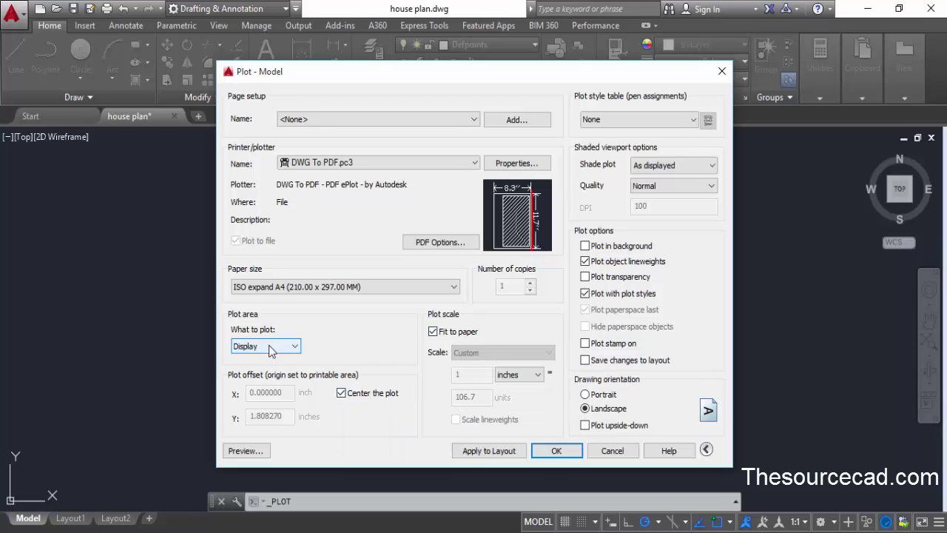
left_click(245, 451)
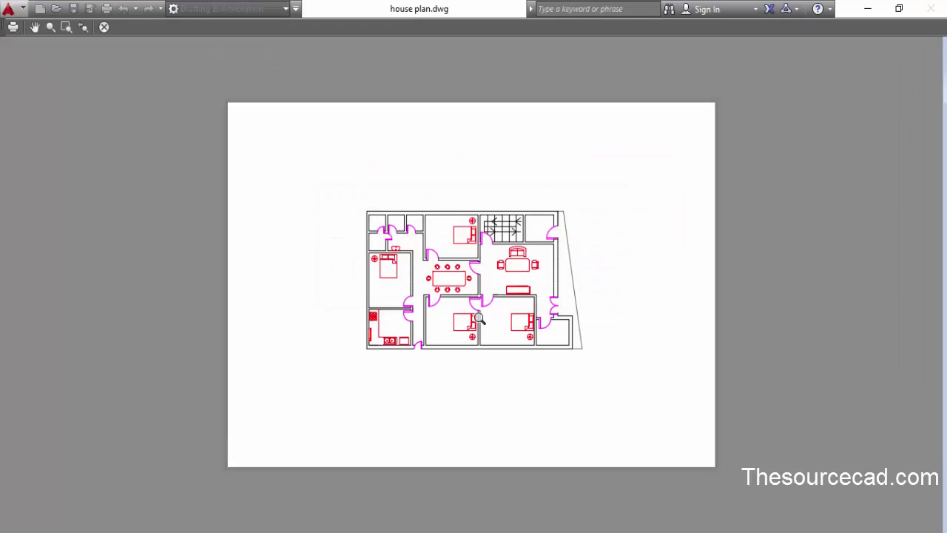
left_click(104, 27)
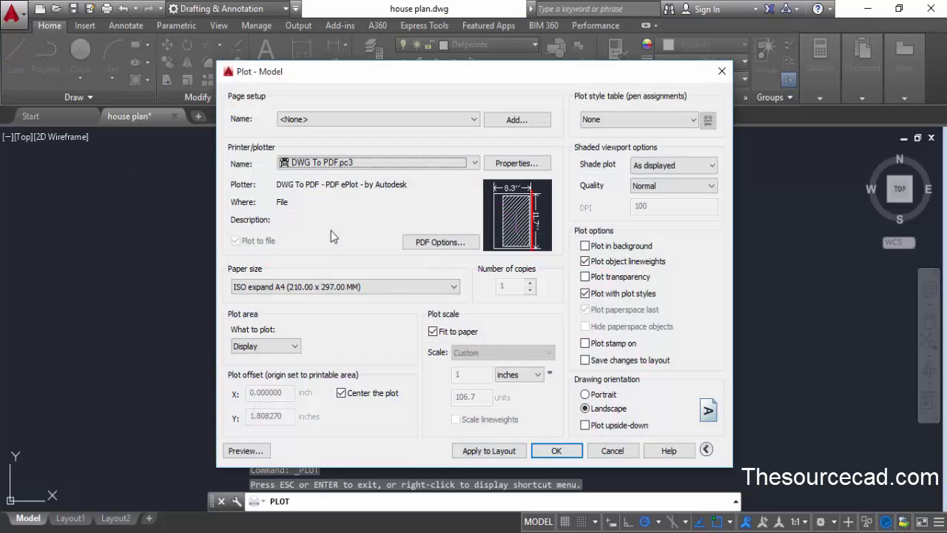
- Set the plot area to a window picked around the floor plan and confirm
left_click(261, 347)
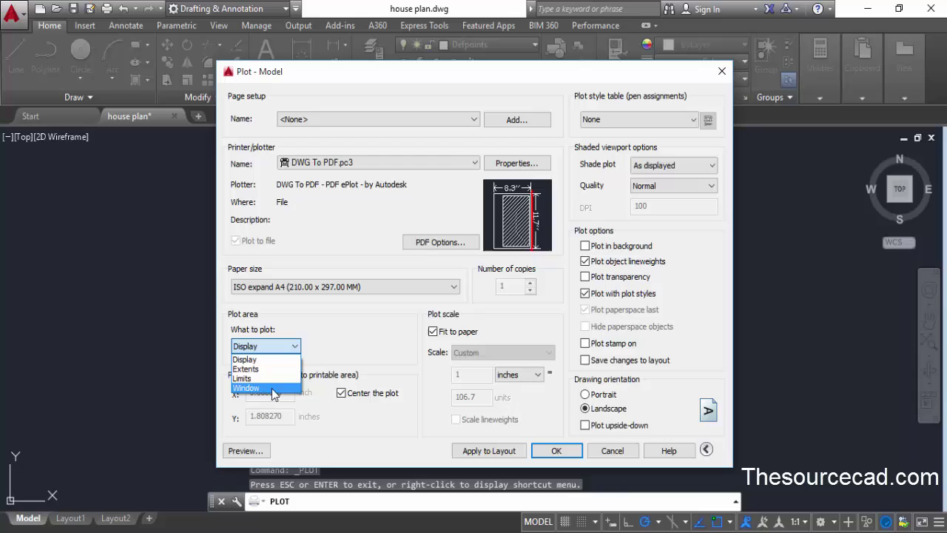
left_click(248, 387)
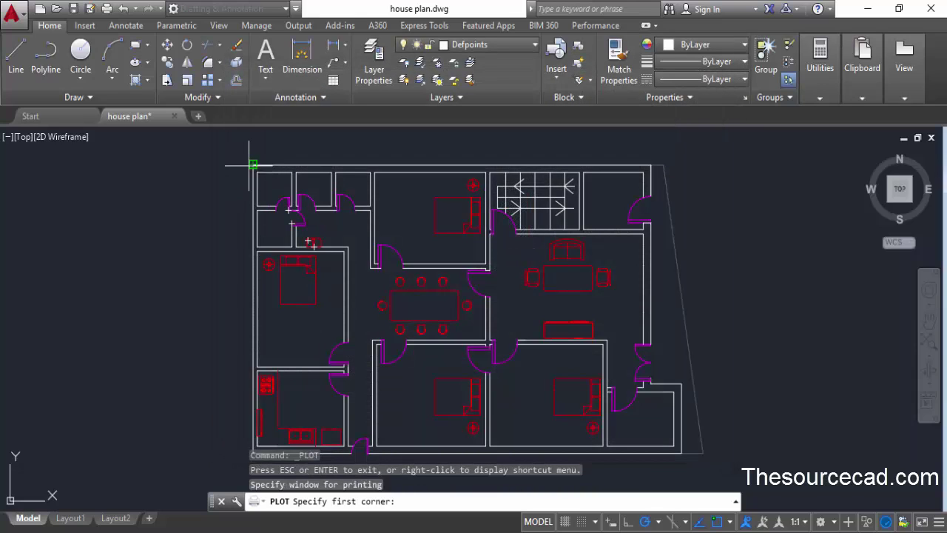
left_click(241, 154)
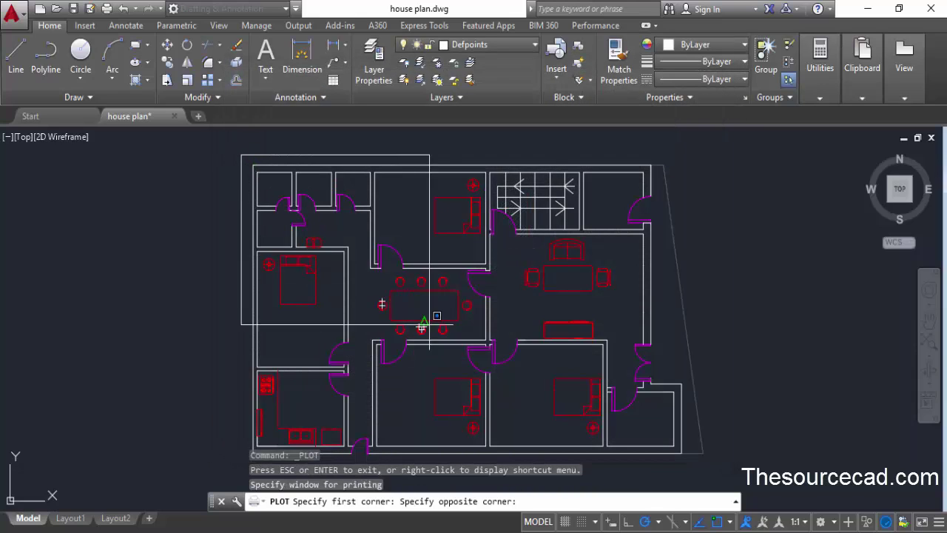
left_click(715, 465)
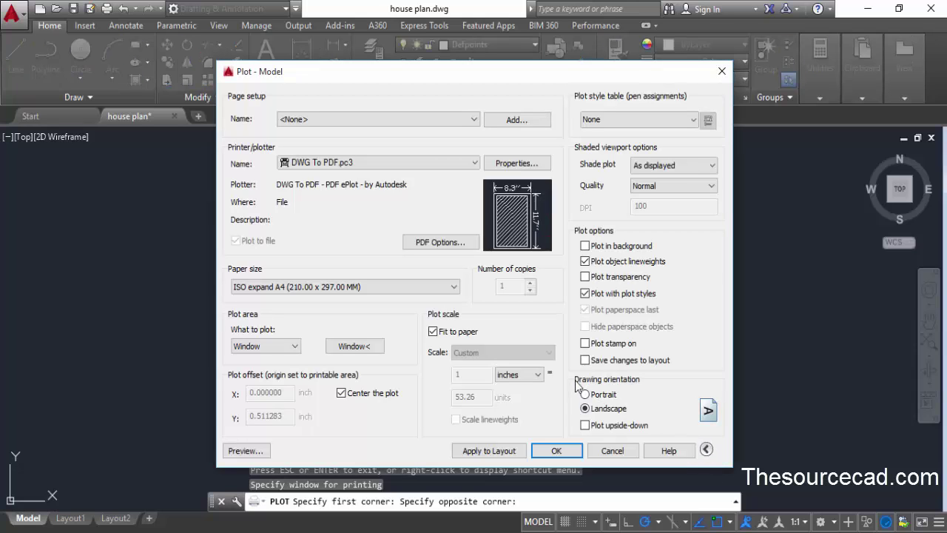
left_click(556, 450)
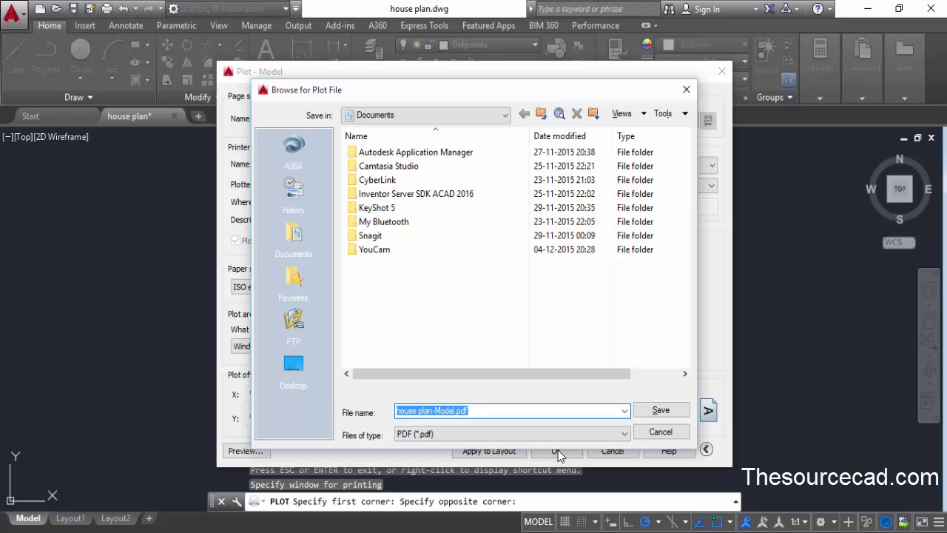
- Save the plot to the Desktop as house plan-Model.pdf
left_click(294, 365)
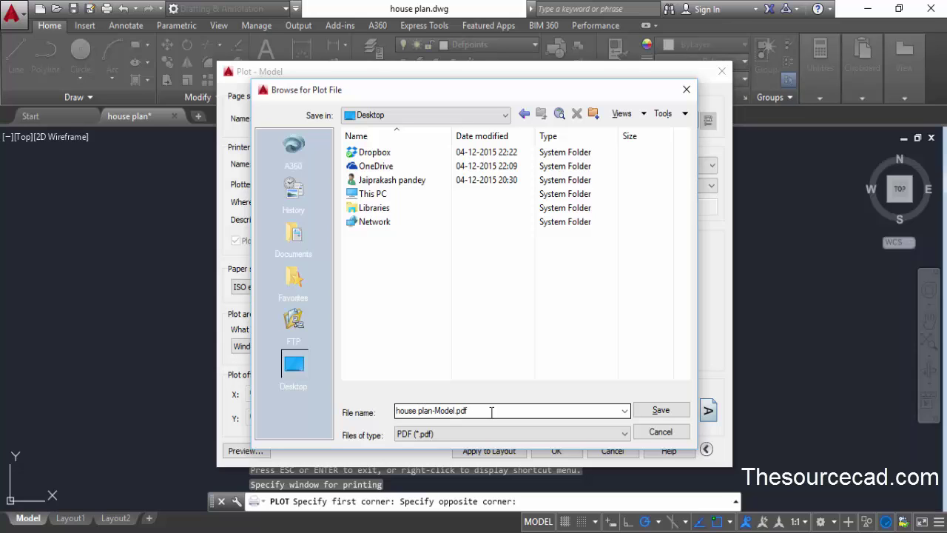
left_click(657, 413)
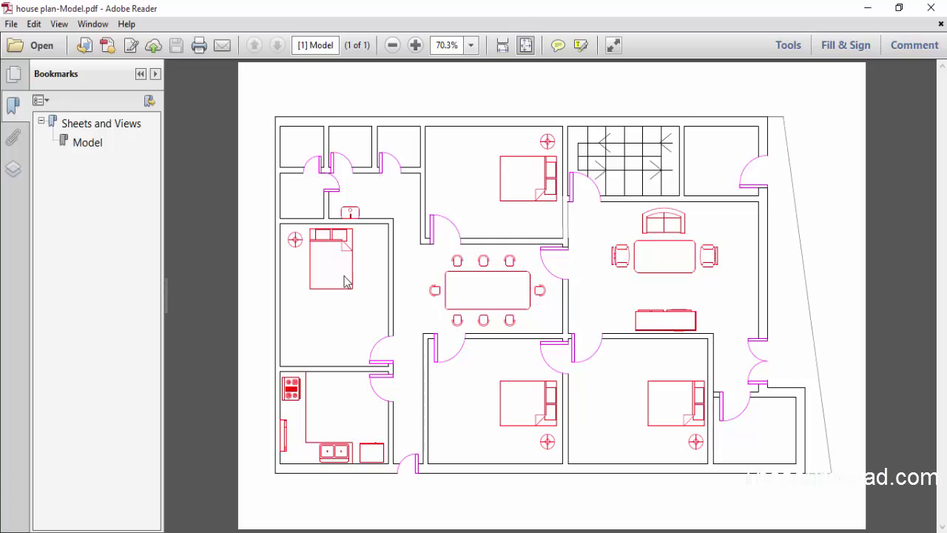
- In the PDF's Layers panel, hide and reshow the Blocks, Doors and 0 layers
left_click(13, 171)
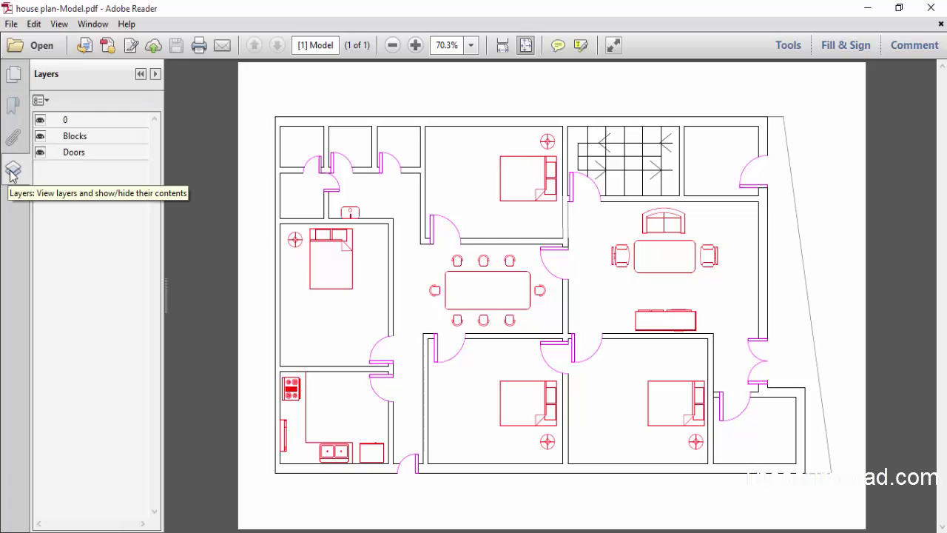
left_click(41, 137)
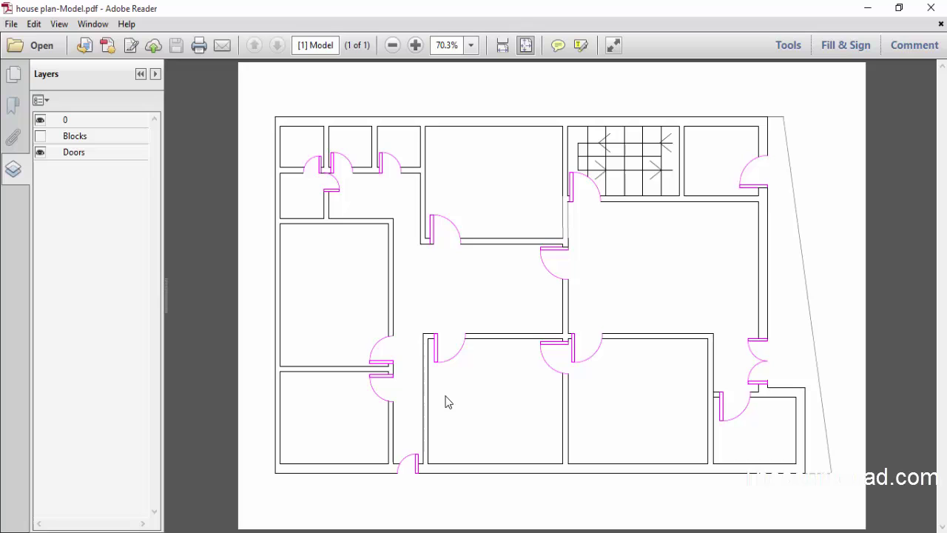
left_click(40, 152)
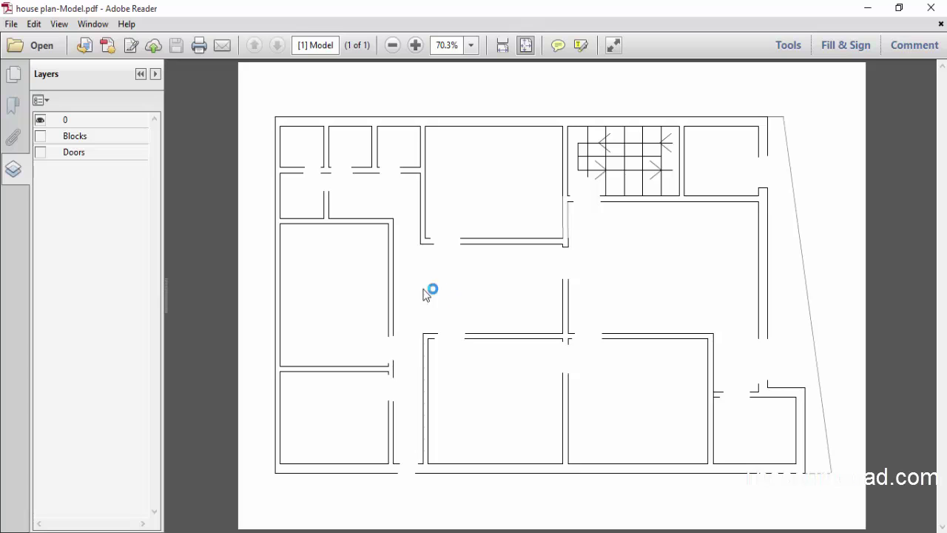
left_click(40, 136)
left_click(40, 153)
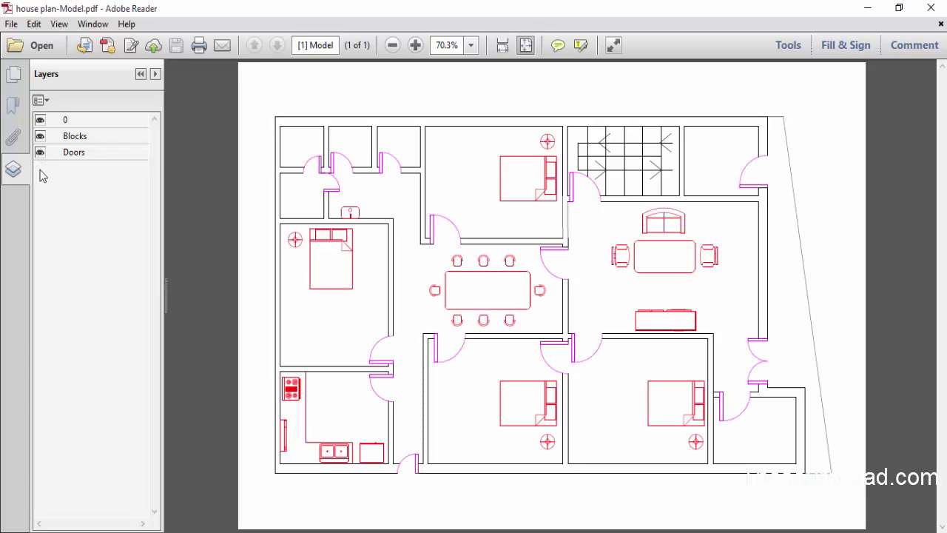
left_click(40, 121)
left_click(41, 120)
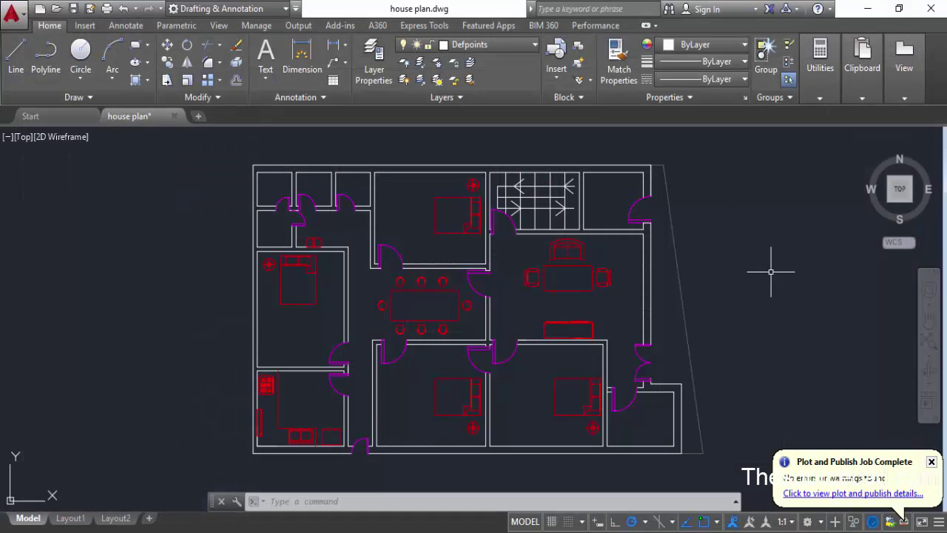
- Dismiss the plot-complete notice and switch to the Layout1 sheet
left_click(931, 461)
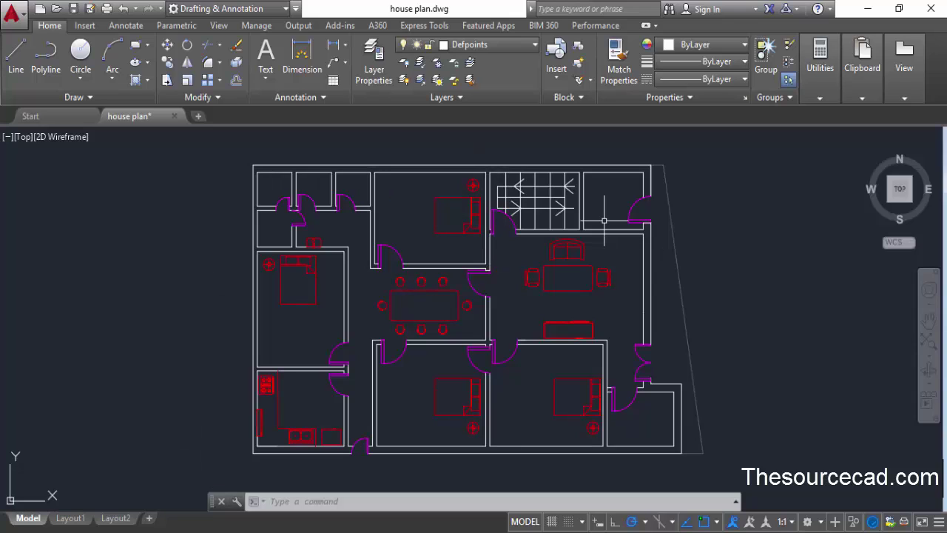
left_click(71, 519)
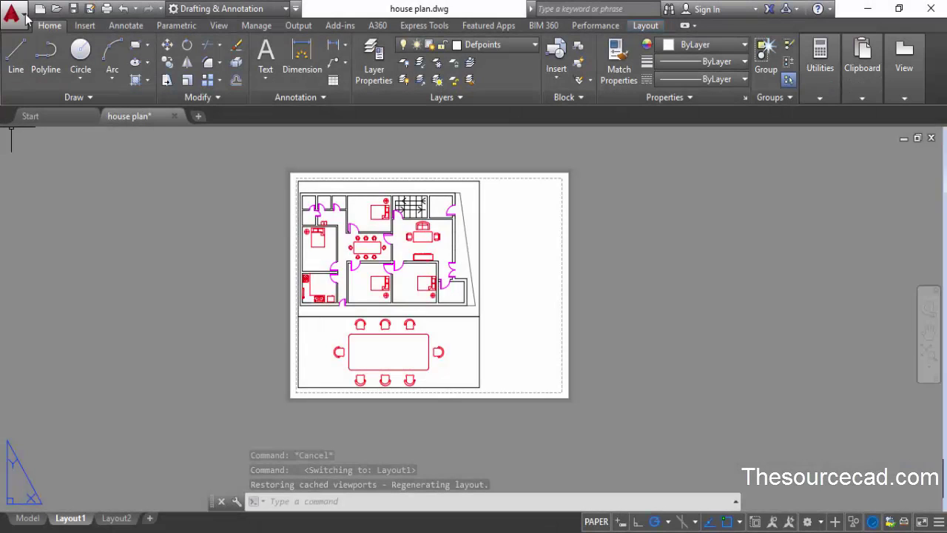
left_click(15, 14)
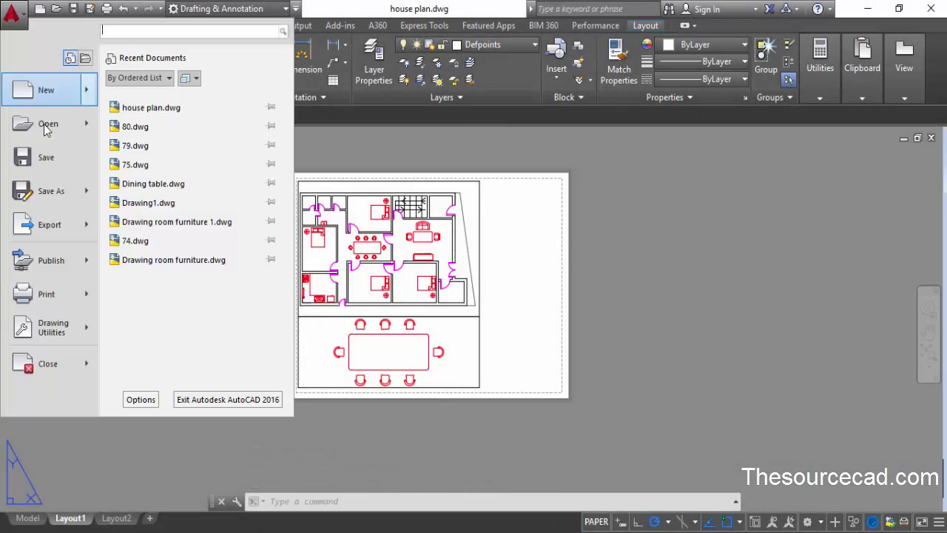
mouse_move(76, 225)
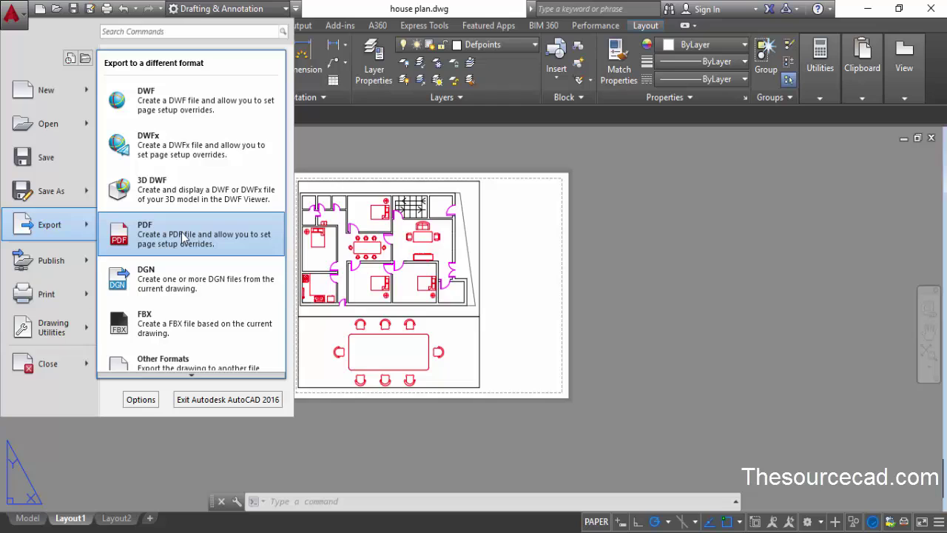
left_click(629, 225)
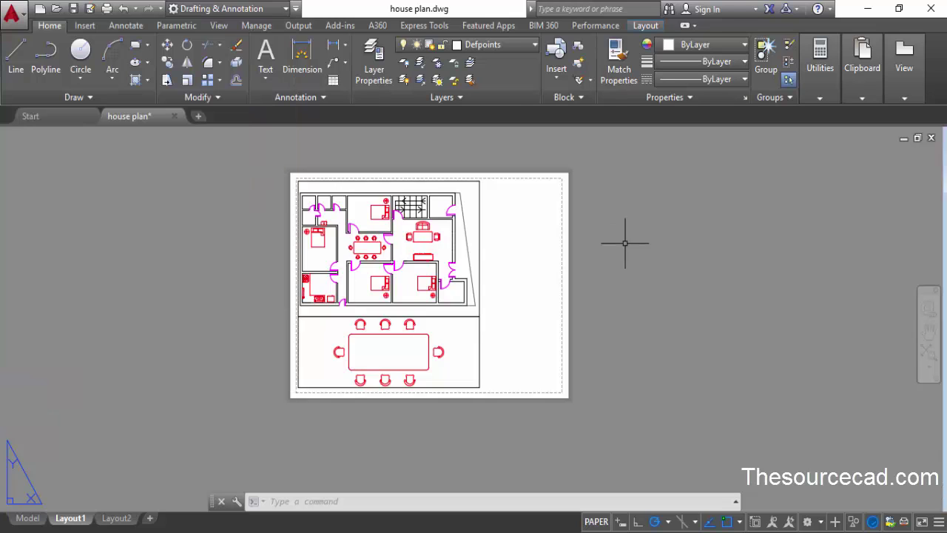
- Run EXPORTPDF to bring up the Save As PDF dialog
type("exportpd")
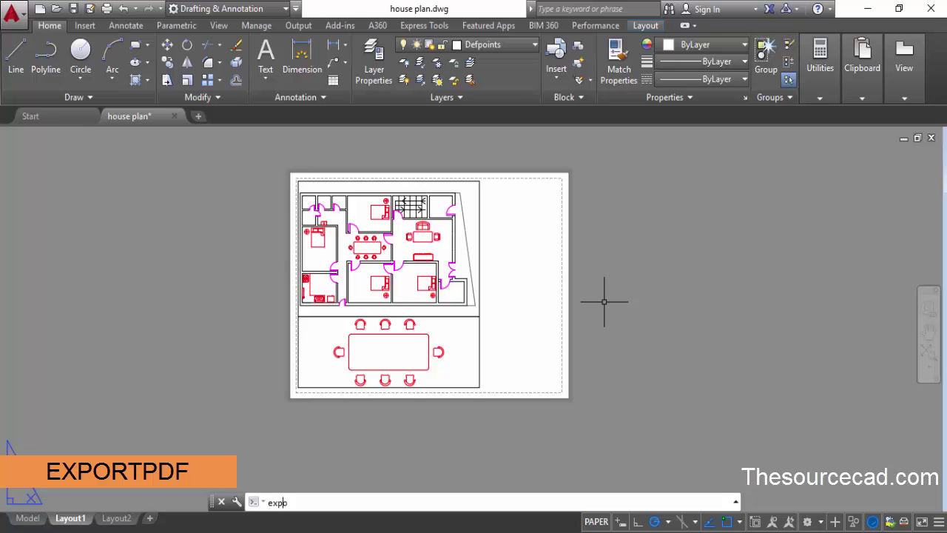
type("f")
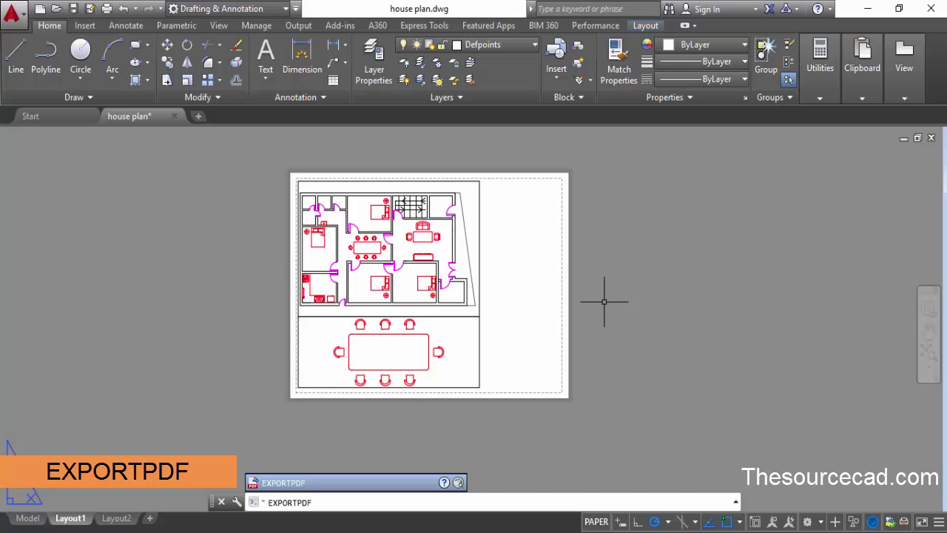
key("Return")
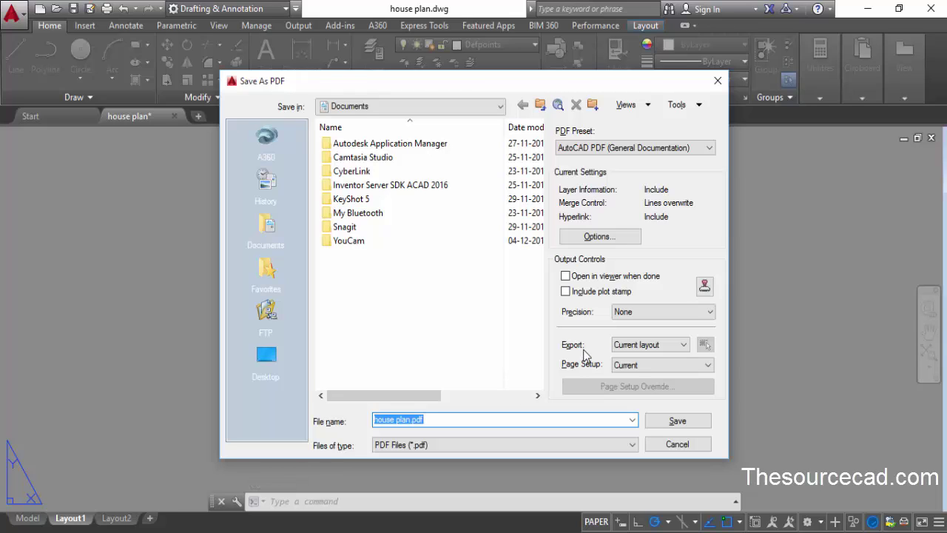
- Target the Desktop, name the file 'layouts plot', and keep the AutoCAD PDF (General Documentation) preset
left_click(267, 358)
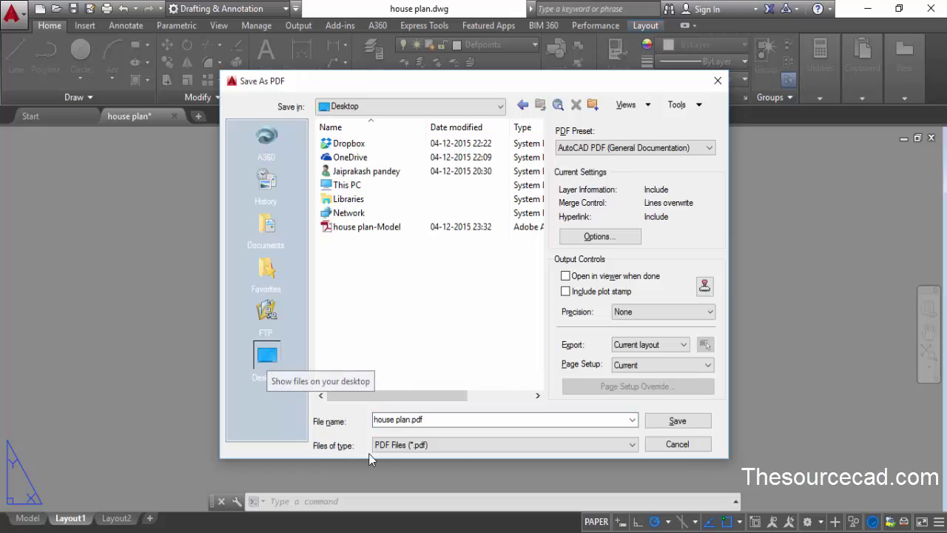
left_click(464, 421)
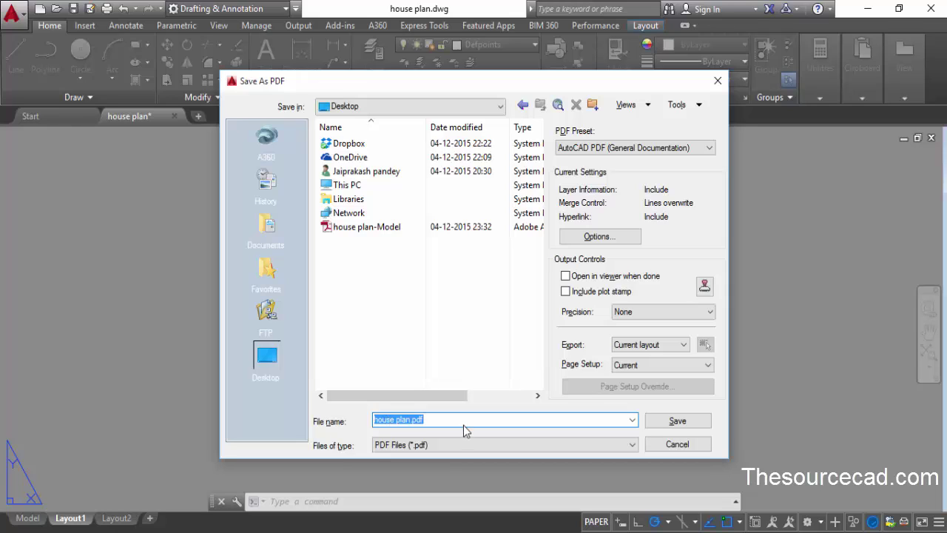
type("layouts ")
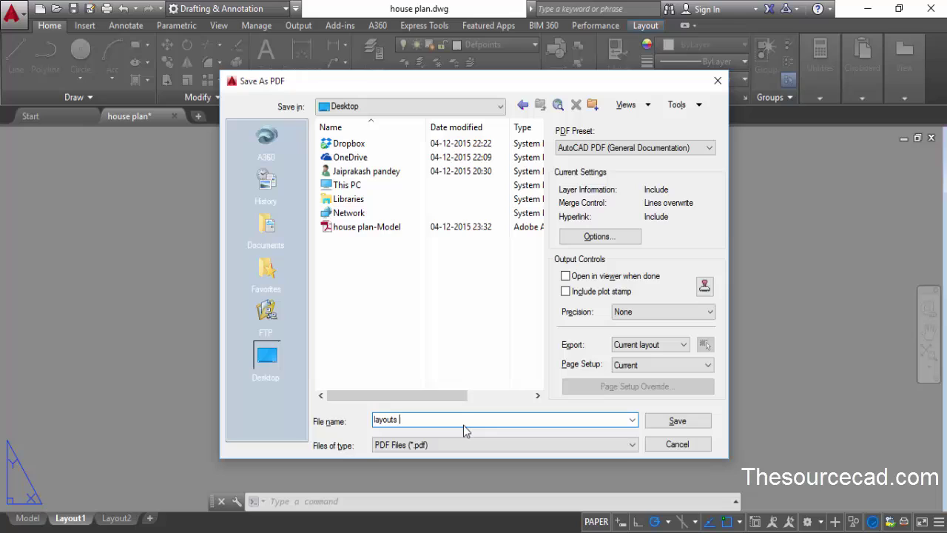
type("plot")
left_click(653, 150)
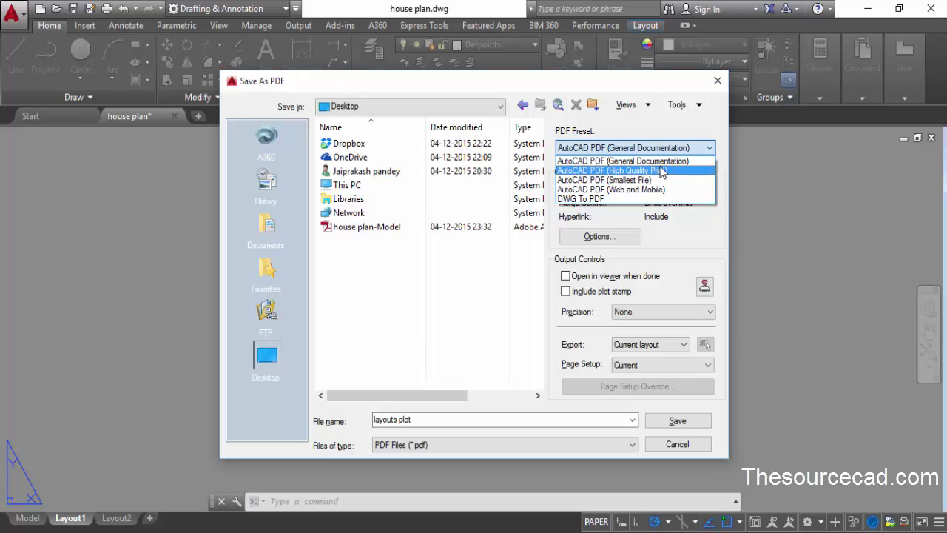
left_click(661, 151)
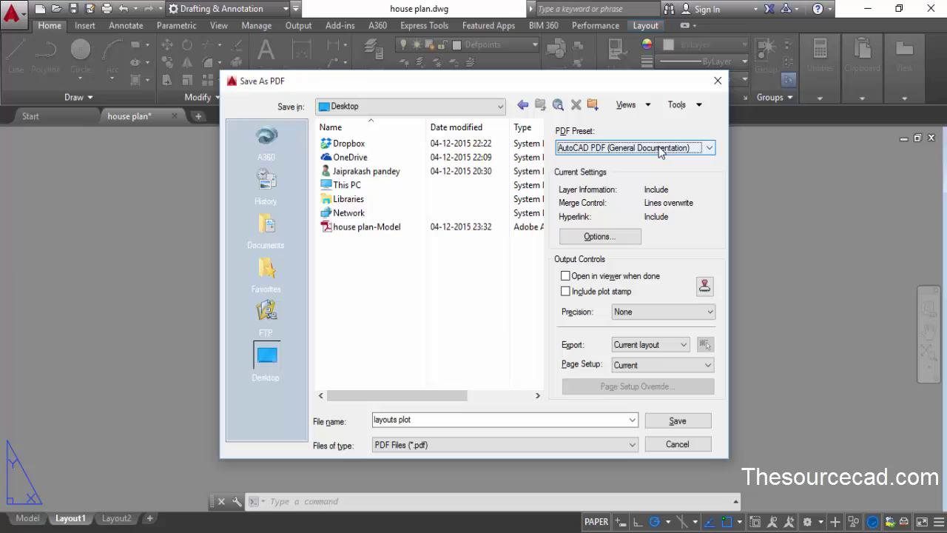
left_click(607, 238)
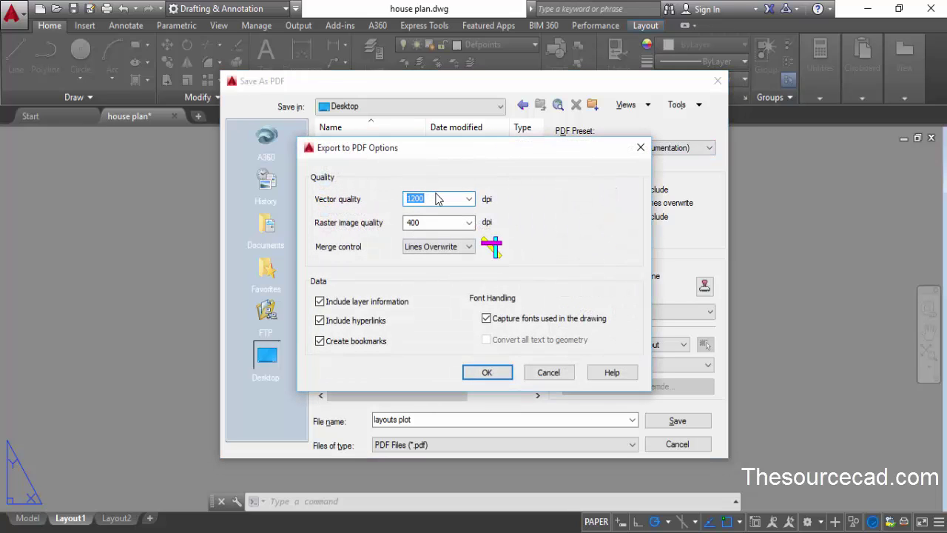
left_click_drag(492, 148, 396, 145)
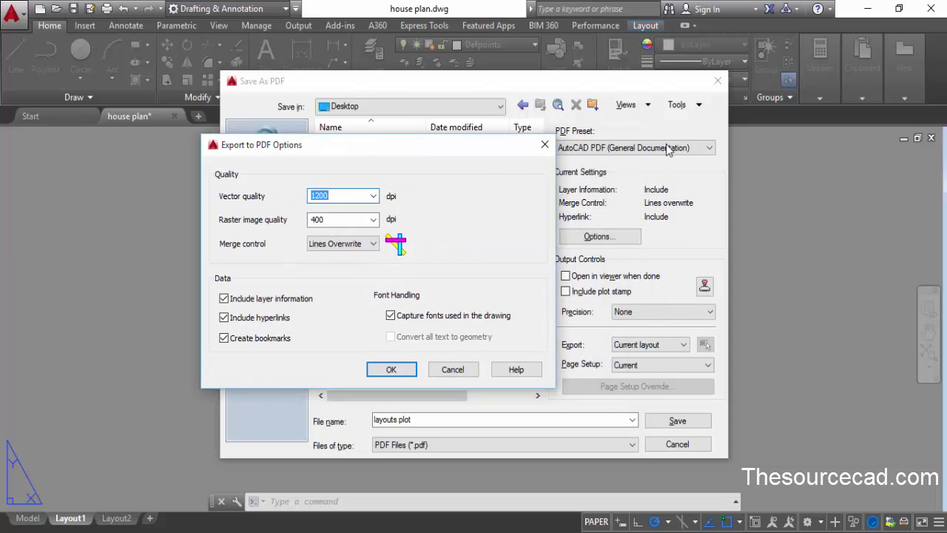
left_click(348, 198)
left_click(390, 375)
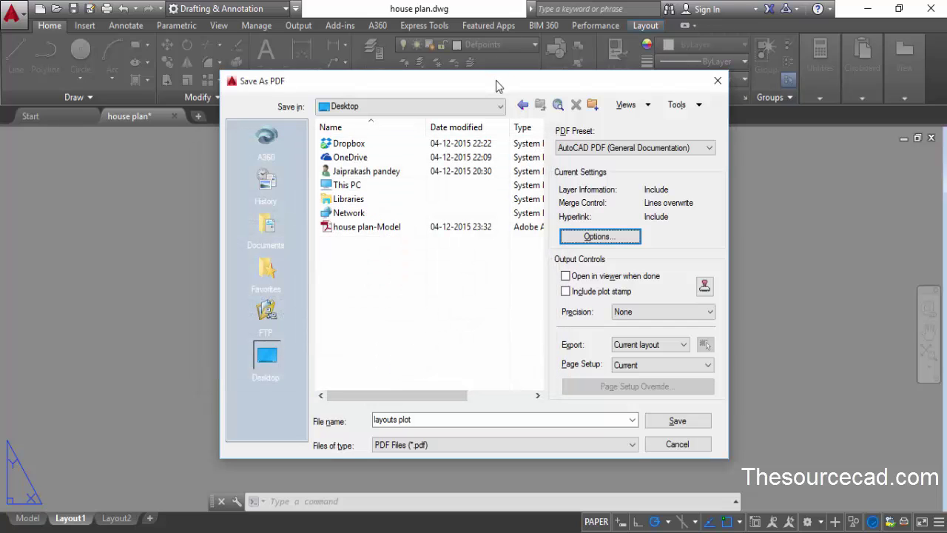
- Set Export to All layouts and save the layouts plot PDF
left_click_drag(496, 80, 473, 78)
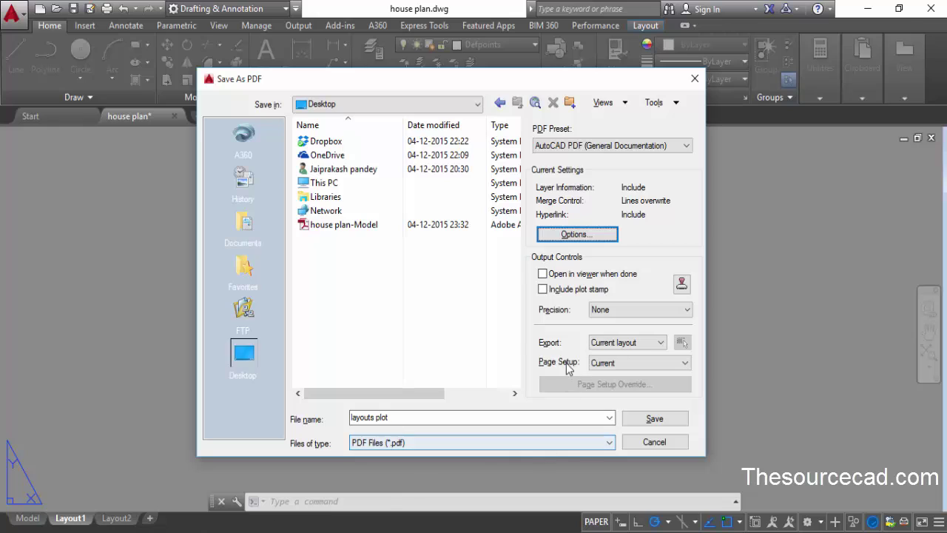
left_click(650, 344)
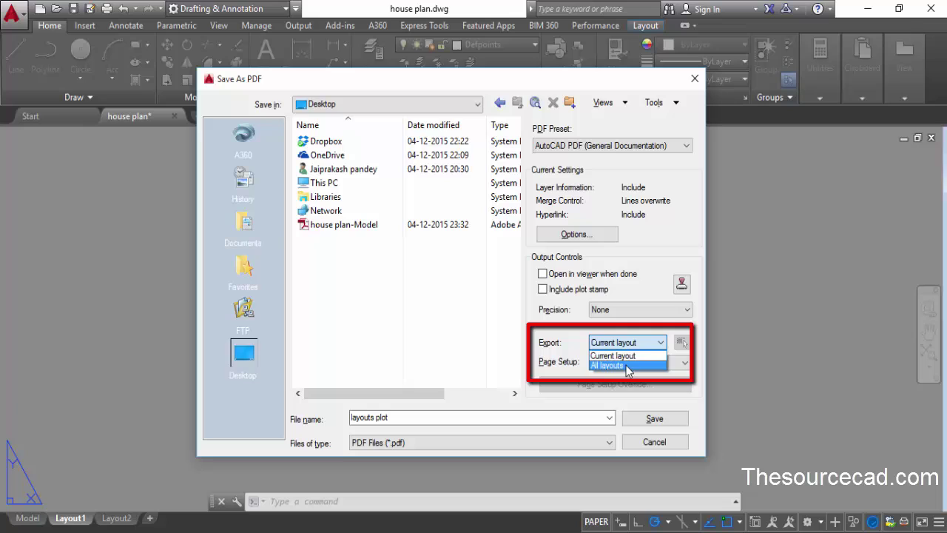
left_click(627, 366)
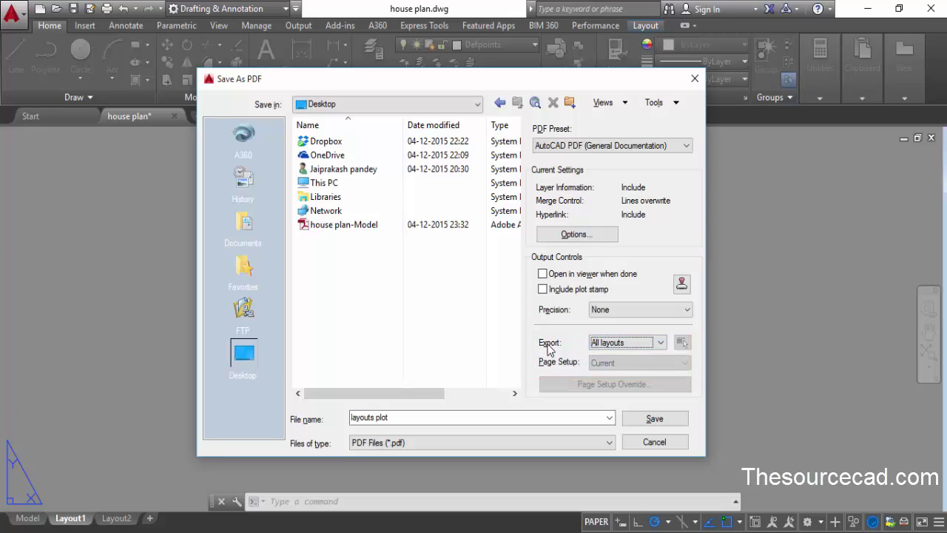
left_click(627, 418)
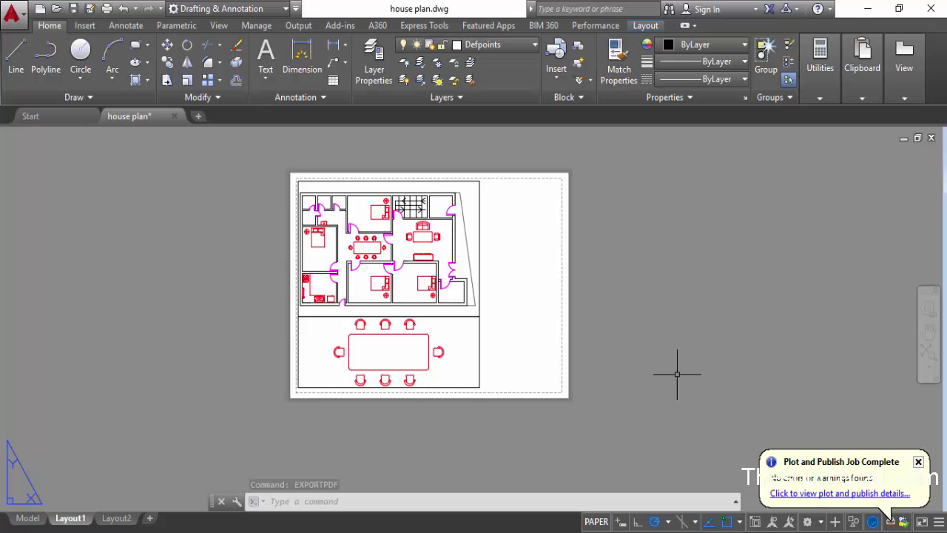
- Minimize AutoCAD and open 'layouts plot.pdf' from the desktop in Adobe Reader
left_click(869, 10)
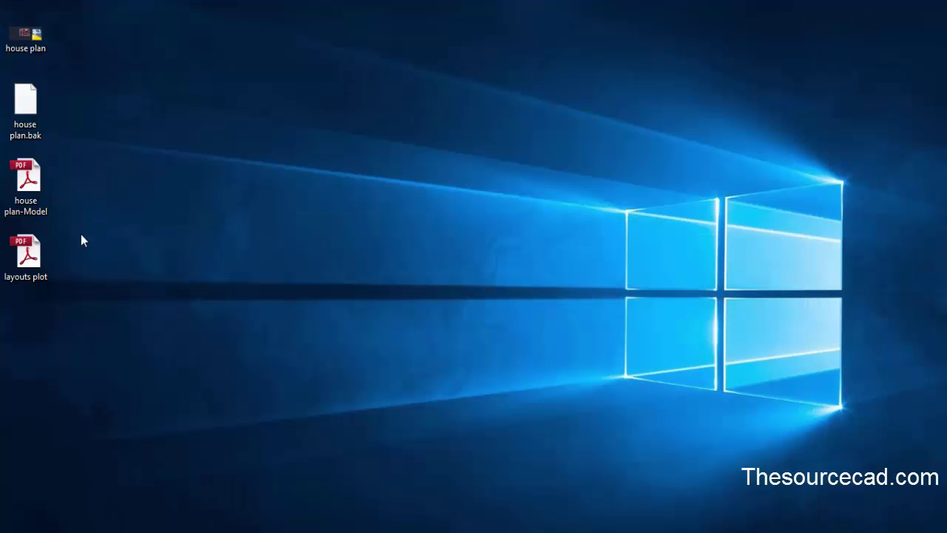
double_click(31, 259)
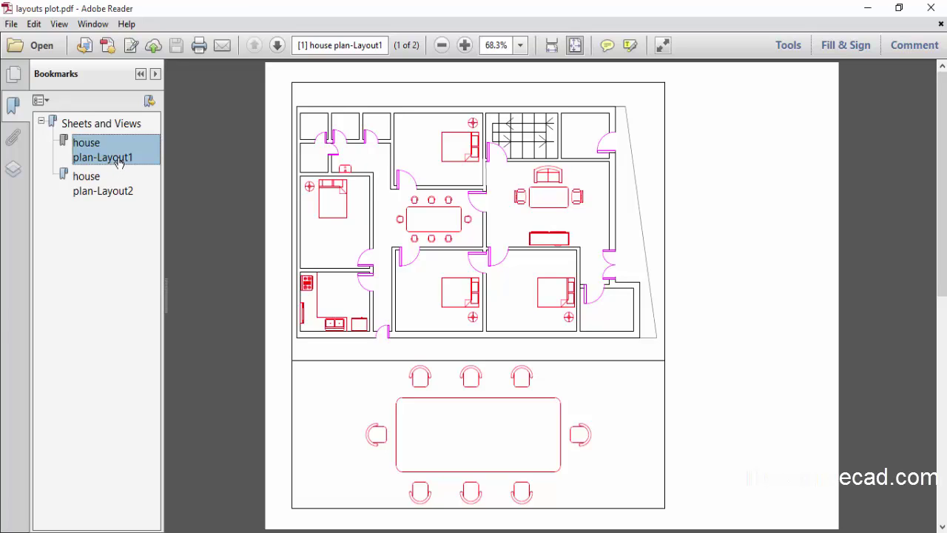
- Switch between the house plan-Layout2 and house plan-Layout1 bookmarked pages twice, ending on Layout1
left_click(114, 175)
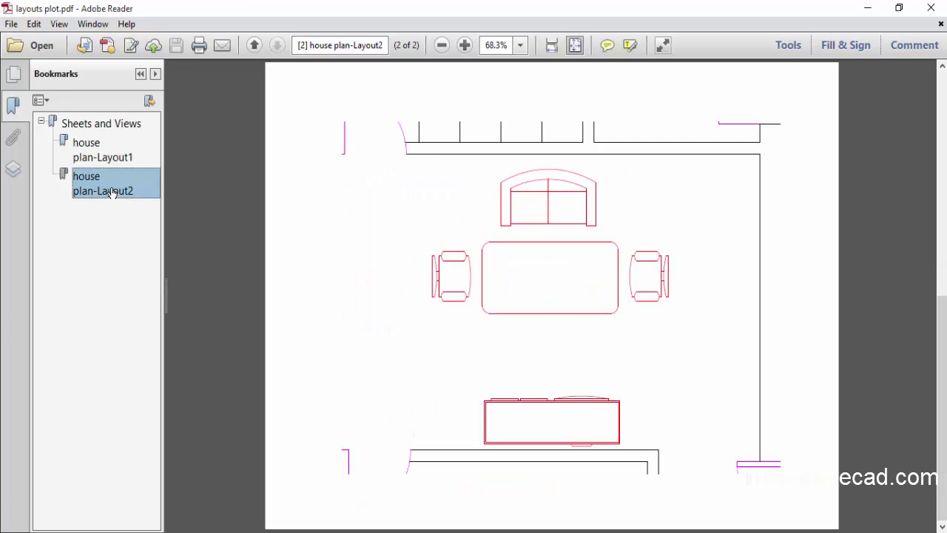
left_click(107, 162)
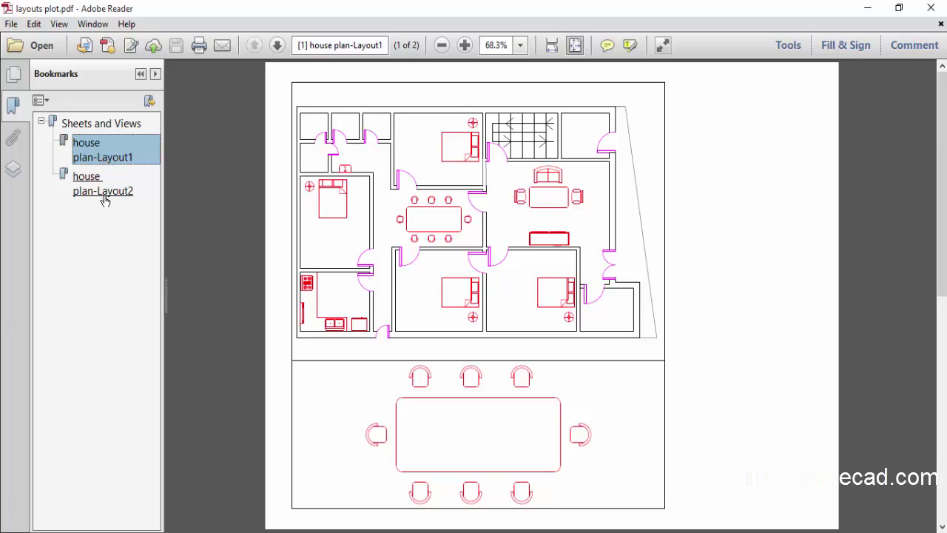
left_click(105, 199)
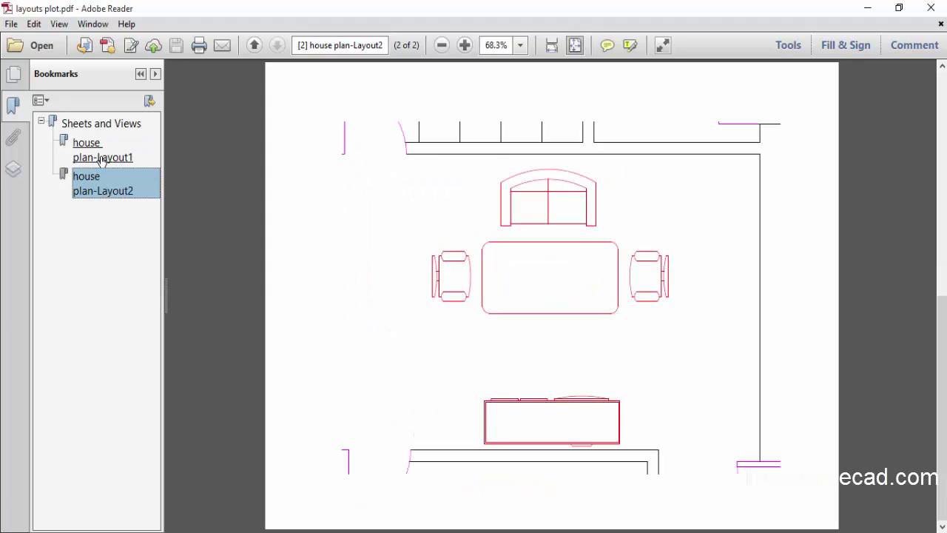
left_click(103, 161)
left_click(109, 190)
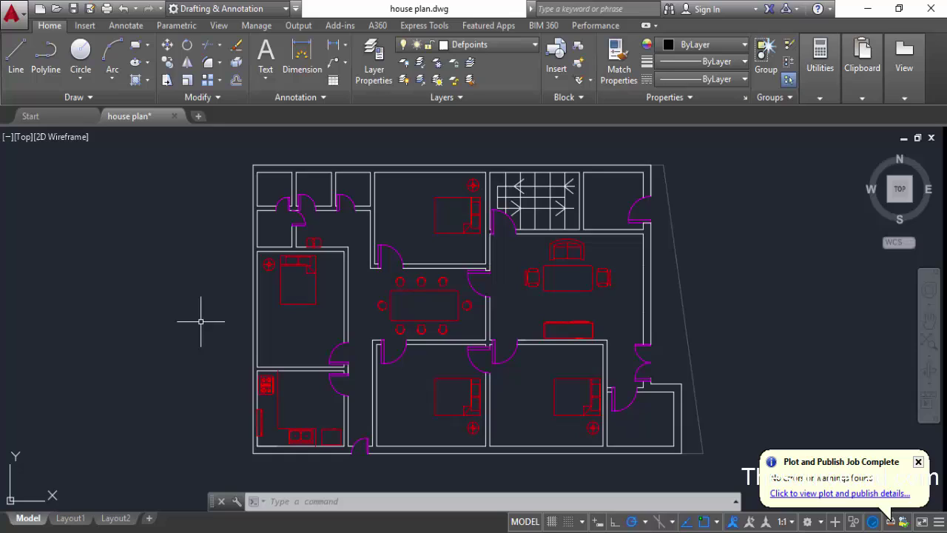